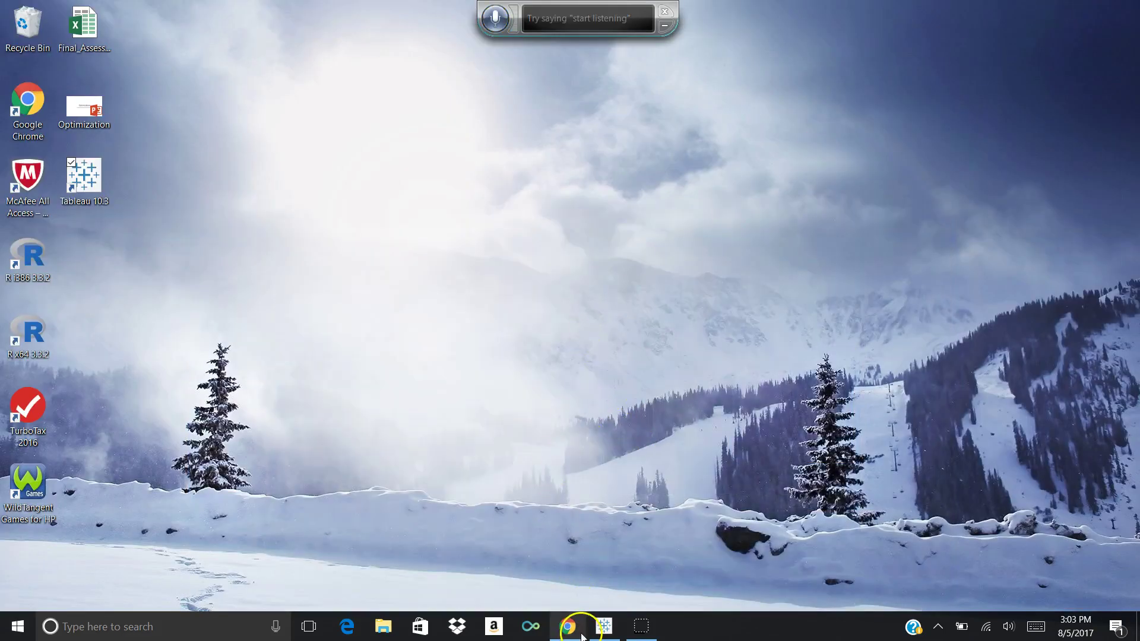
# - Restore the Tableau Book1 window from the taskbar to show the sales region chart
pyautogui.moveTo(602, 632)
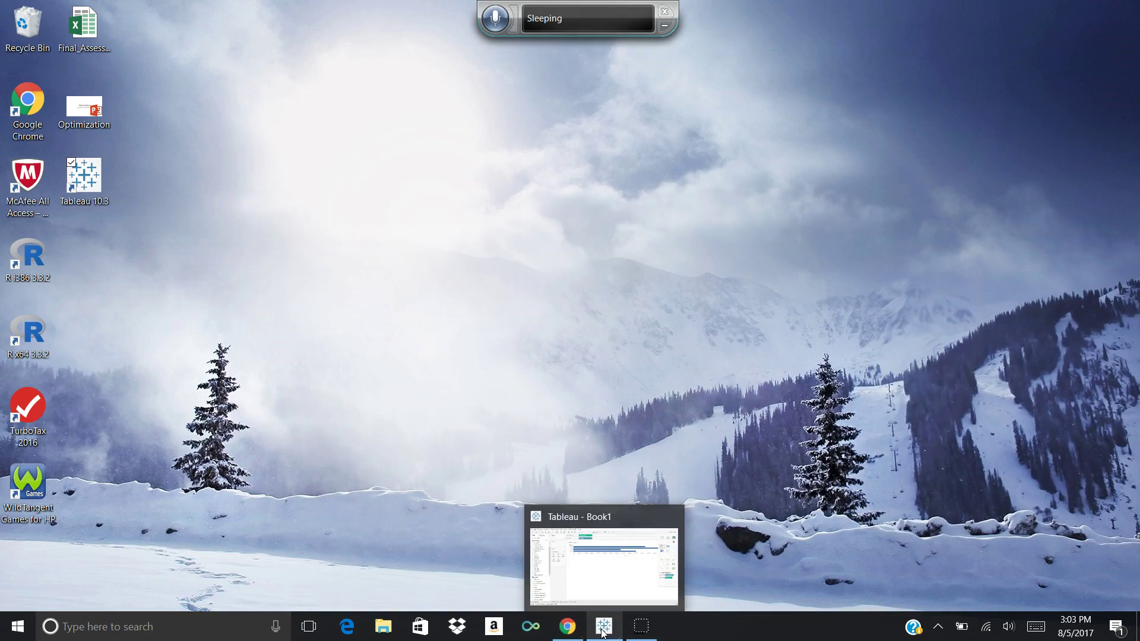
pyautogui.click(602, 632)
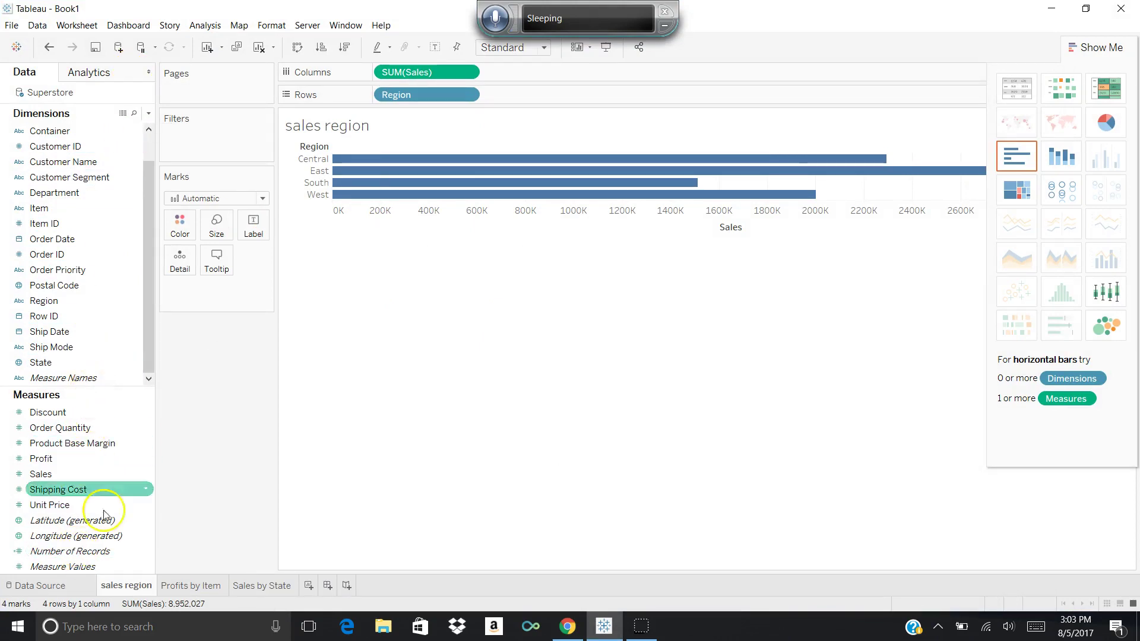
# - Inspect the Measure Values, Region, Profit and Order Date fields, and briefly highlight the East region bar
pyautogui.click(50, 567)
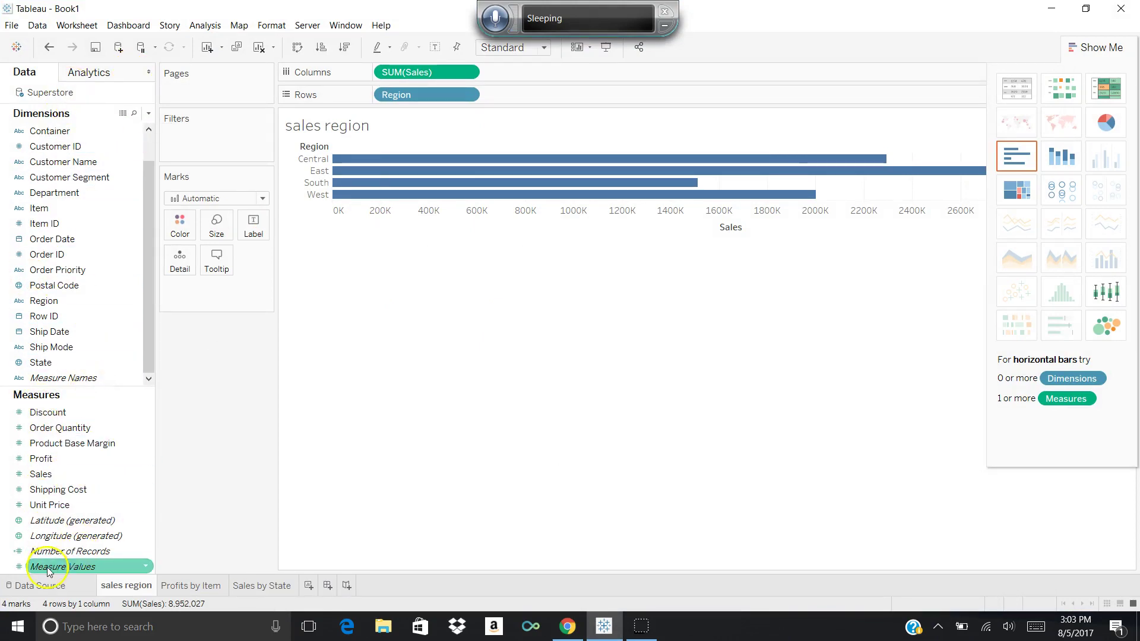
pyautogui.click(47, 301)
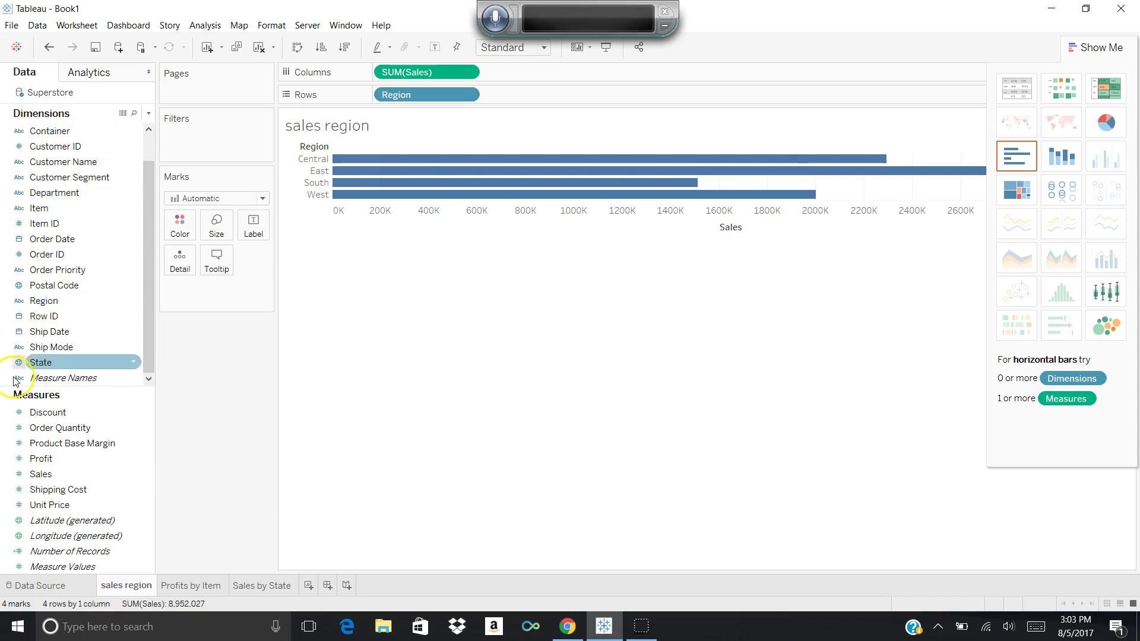
pyautogui.click(41, 458)
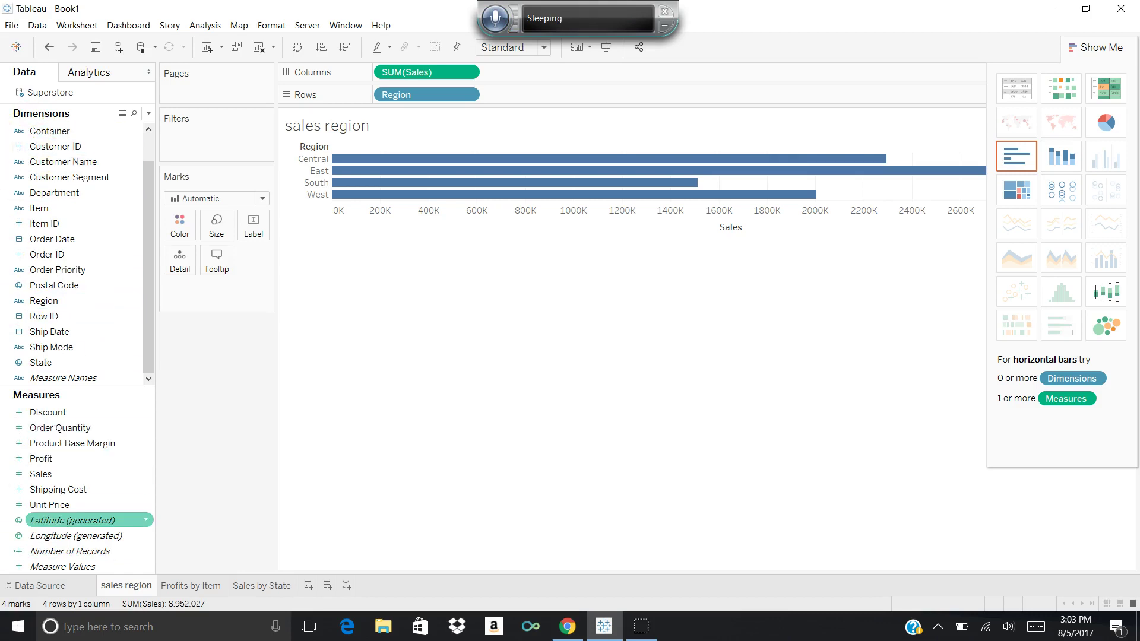
pyautogui.click(37, 238)
pyautogui.click(339, 102)
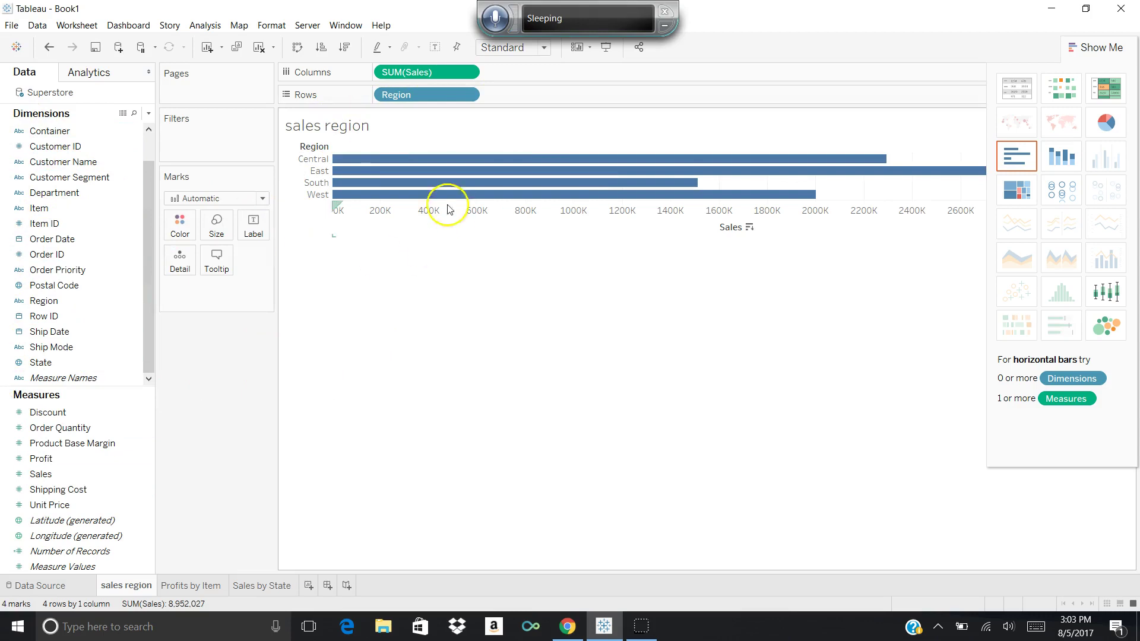
pyautogui.click(69, 456)
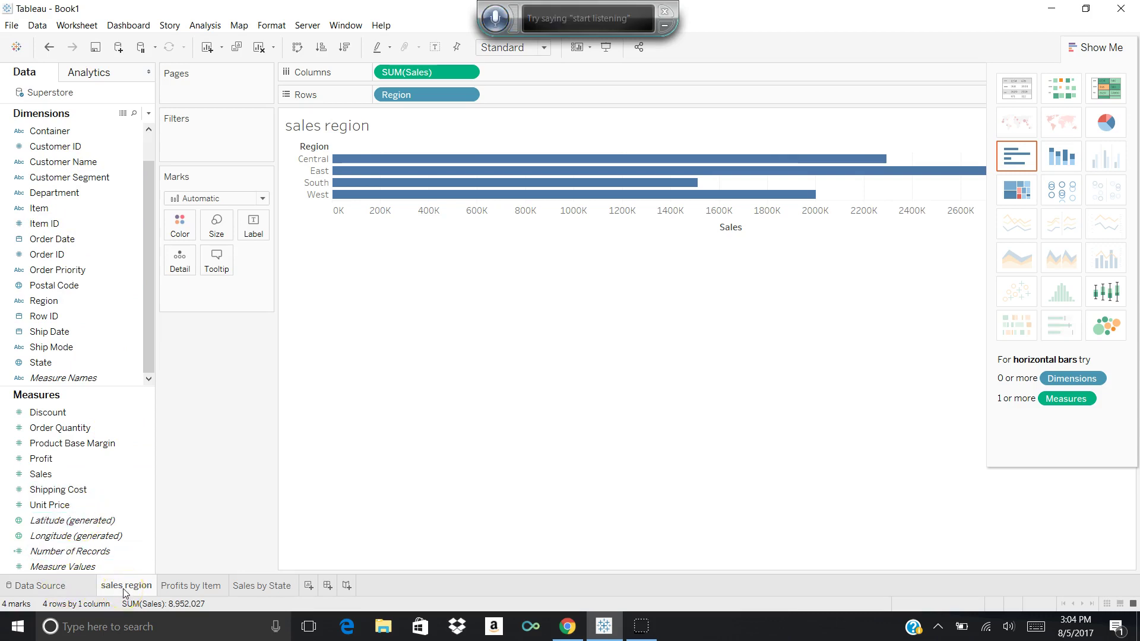
pyautogui.click(319, 173)
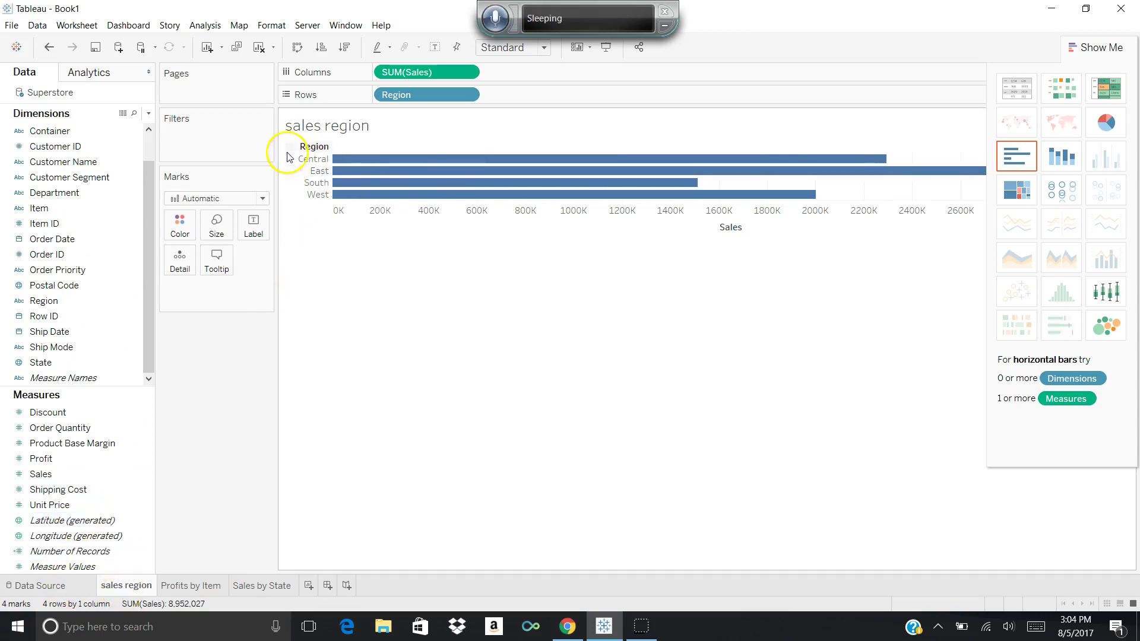
pyautogui.click(309, 203)
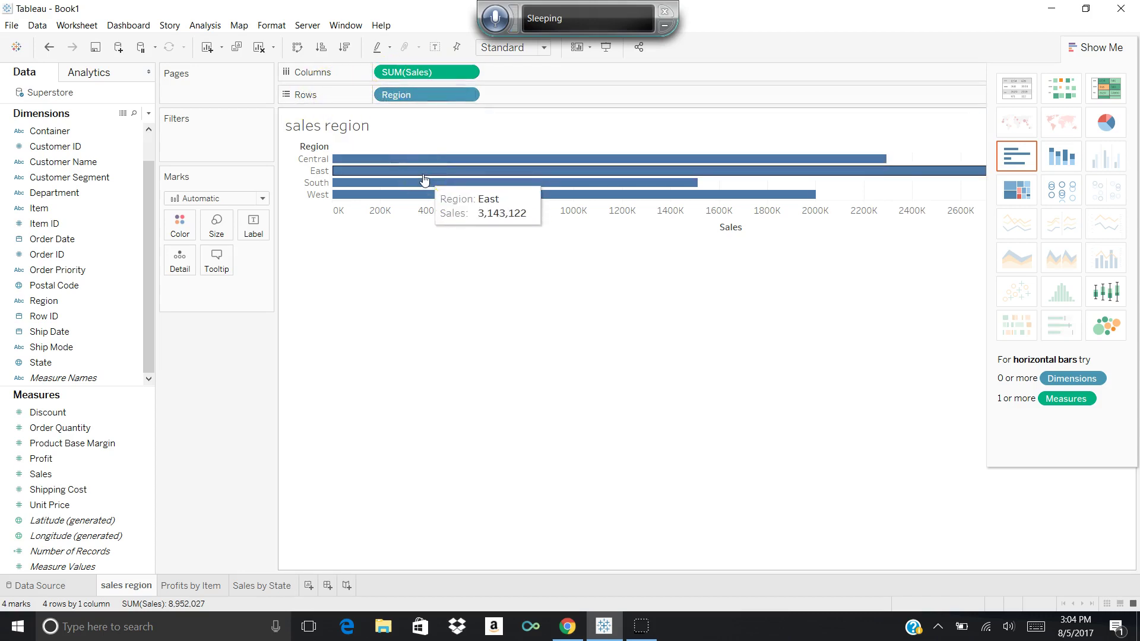
# - Dismiss the sales region sheet menu unchanged and switch to the Profits by Item sheet
pyautogui.rightClick(136, 591)
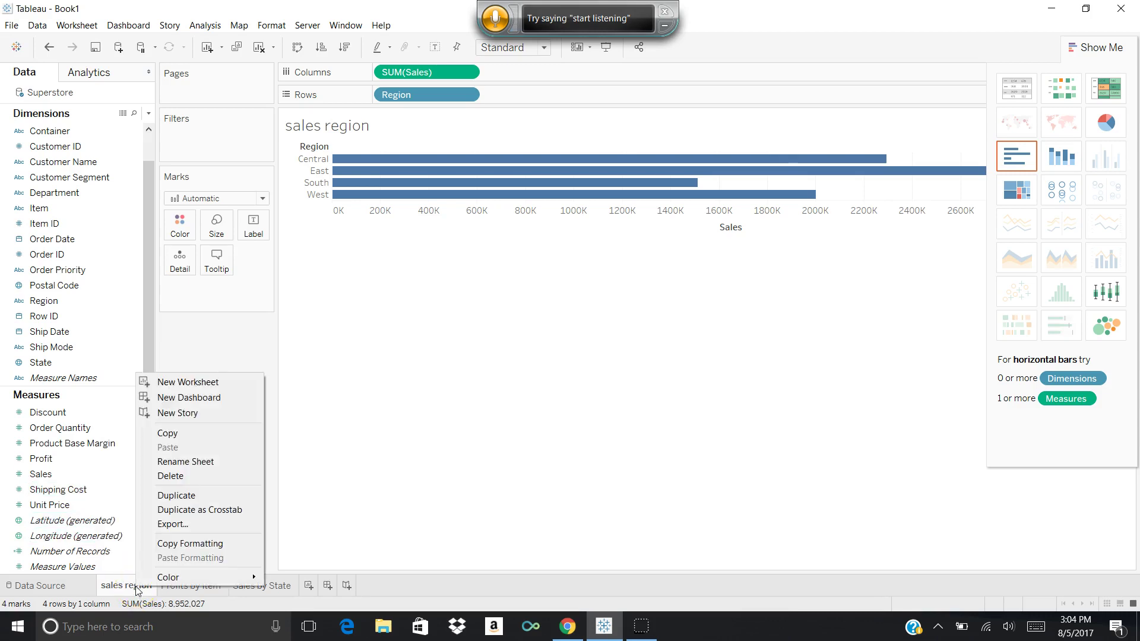
pyautogui.click(220, 466)
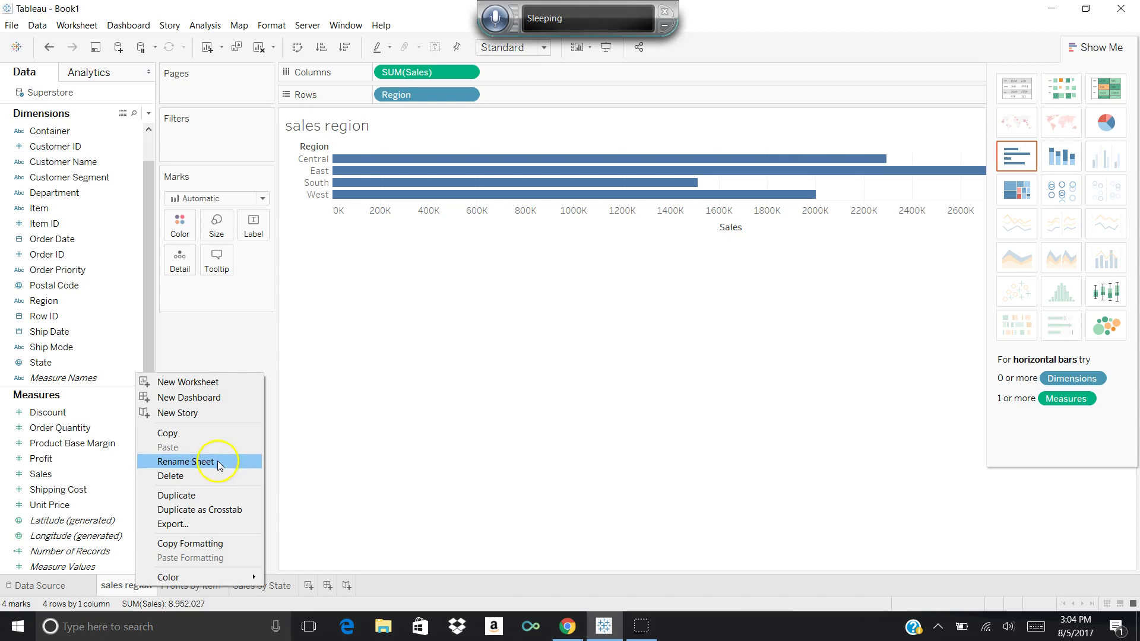
pyautogui.click(397, 443)
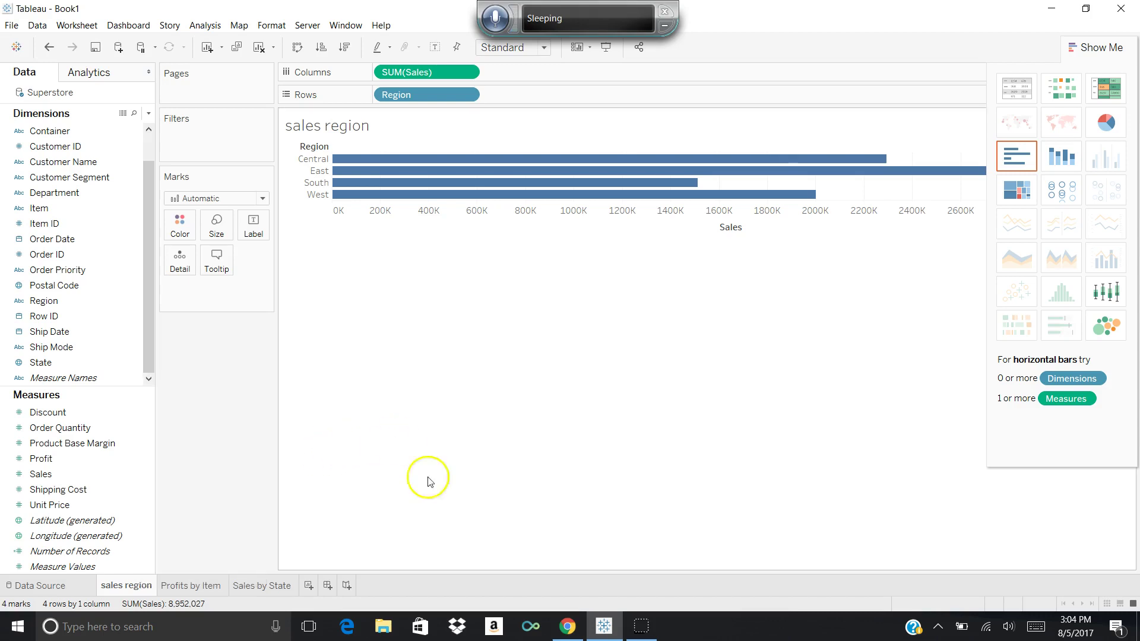
pyautogui.click(125, 588)
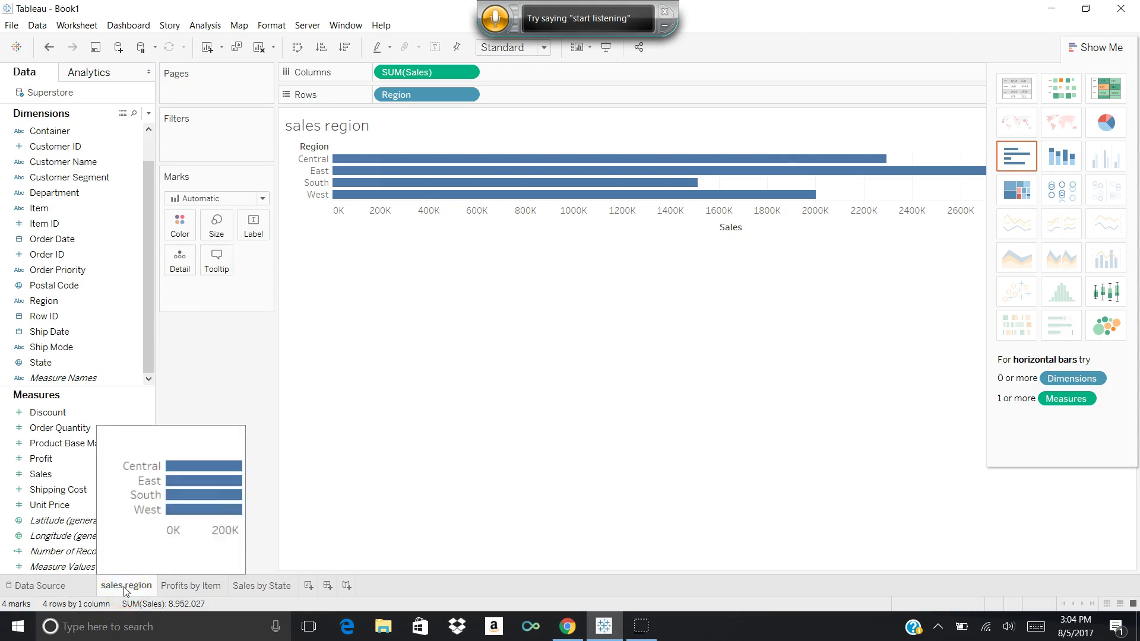
pyautogui.click(213, 592)
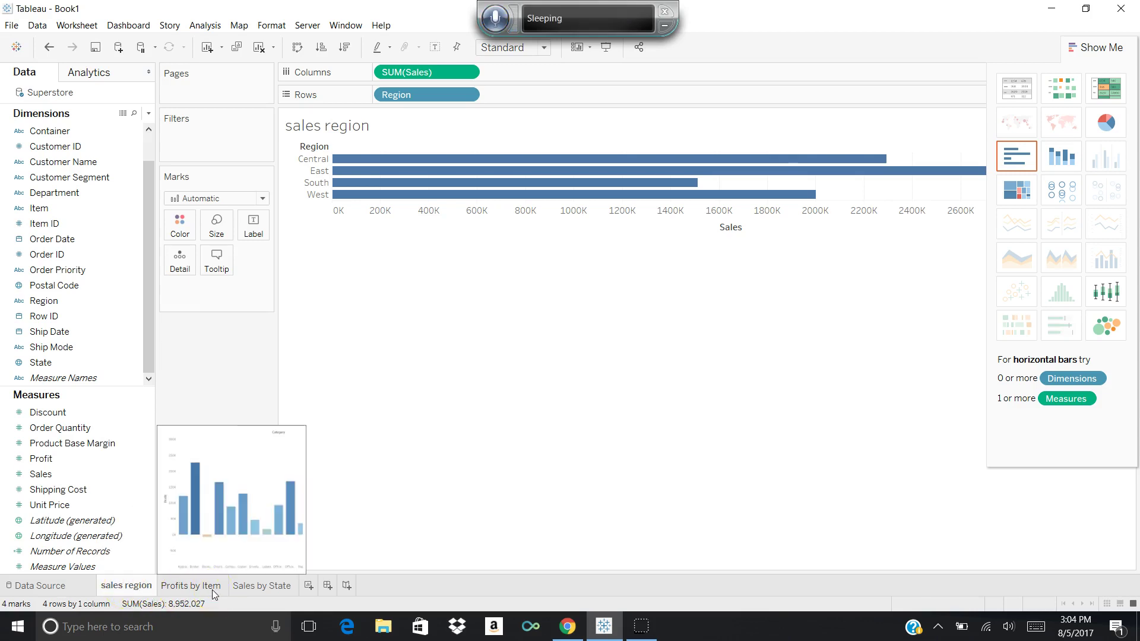
# - Change the Profits by Item sheet name by replacing 'Item' with 'Cat', giving 'Profits by Cat'
pyautogui.click(212, 590)
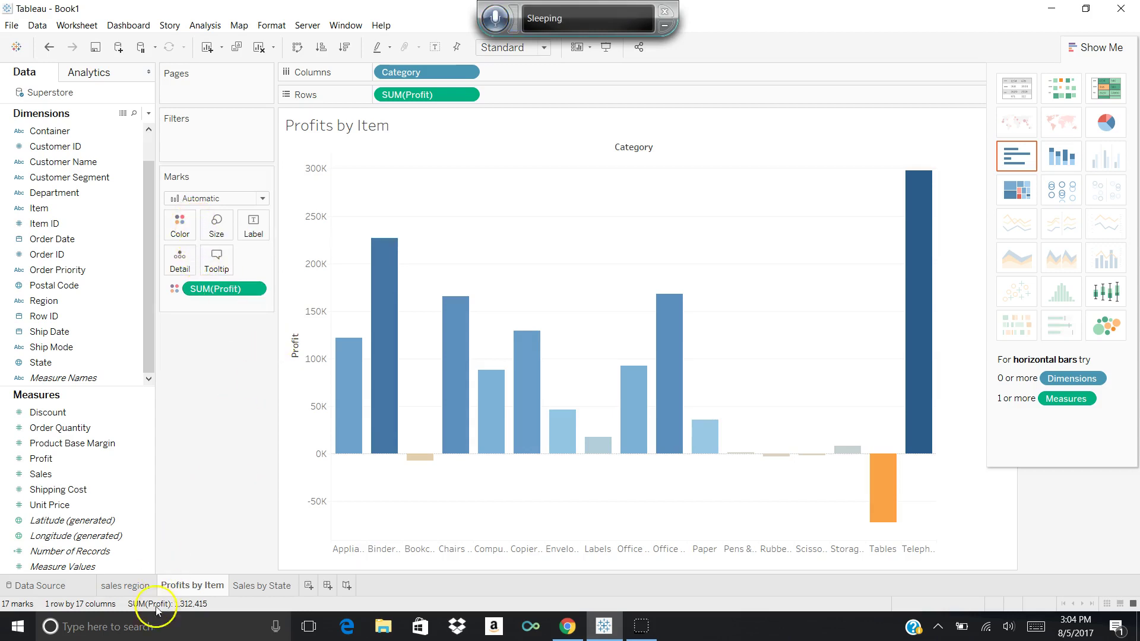
pyautogui.rightClick(197, 589)
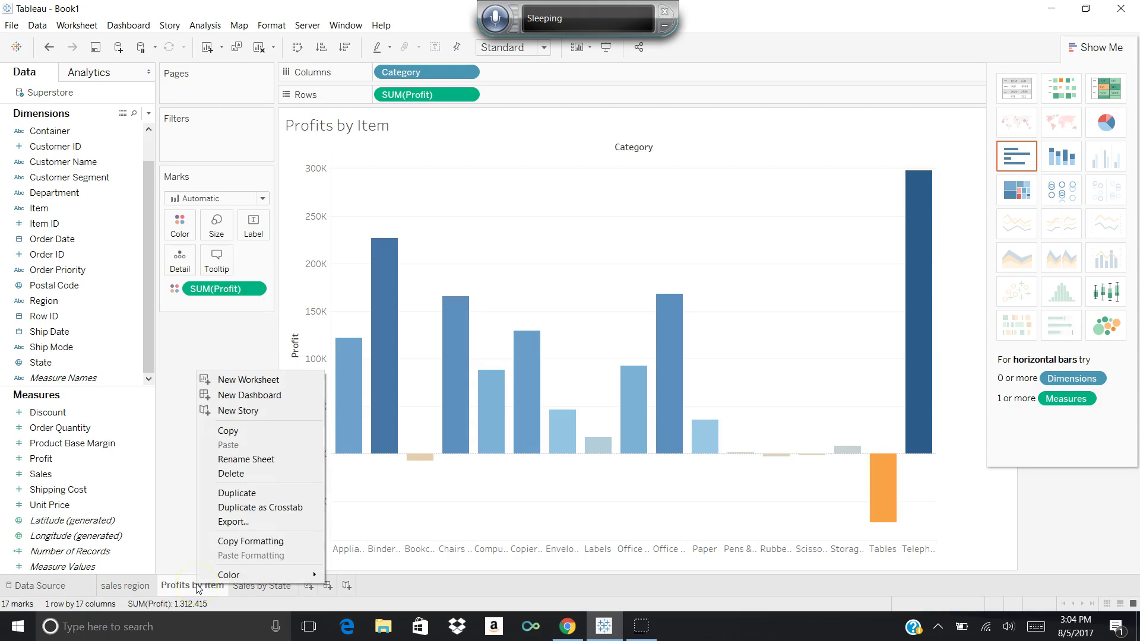
pyautogui.click(281, 460)
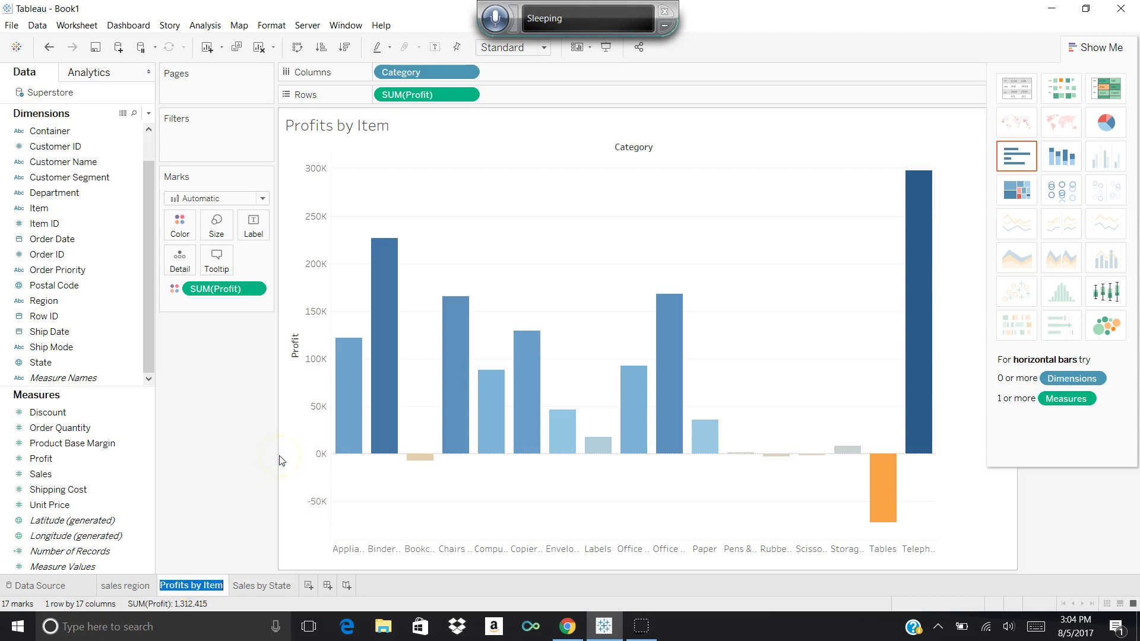
pyautogui.click(223, 587)
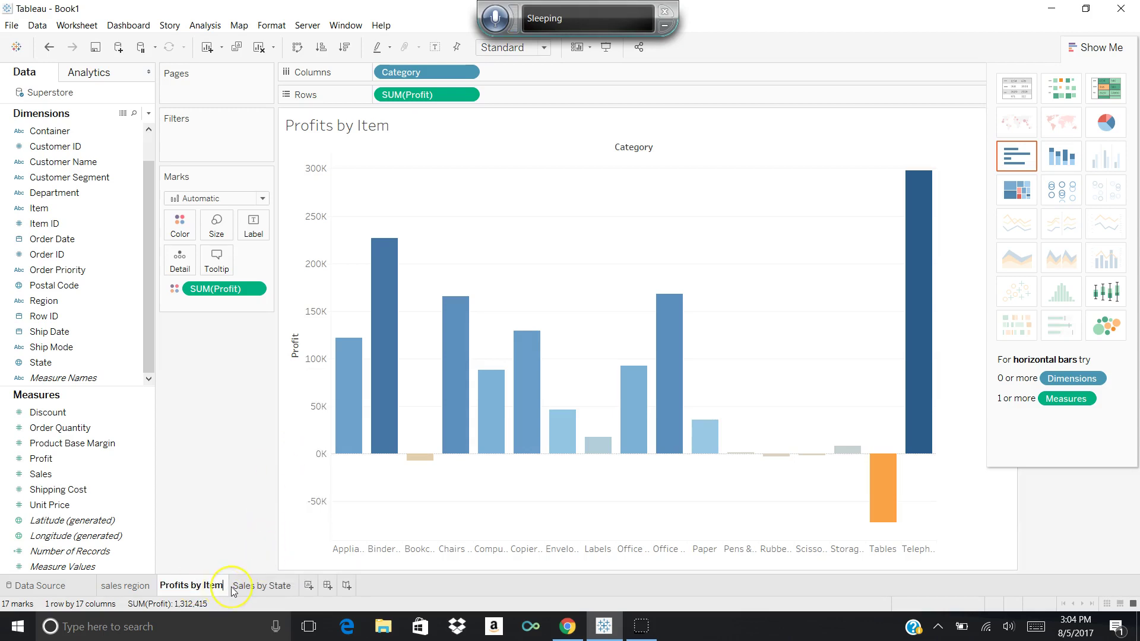
pyautogui.moveTo(232, 591)
pyautogui.press('BackSpace')
pyautogui.press('BackSpace')
pyautogui.press('BackSpace')
pyautogui.press('BackSpace')
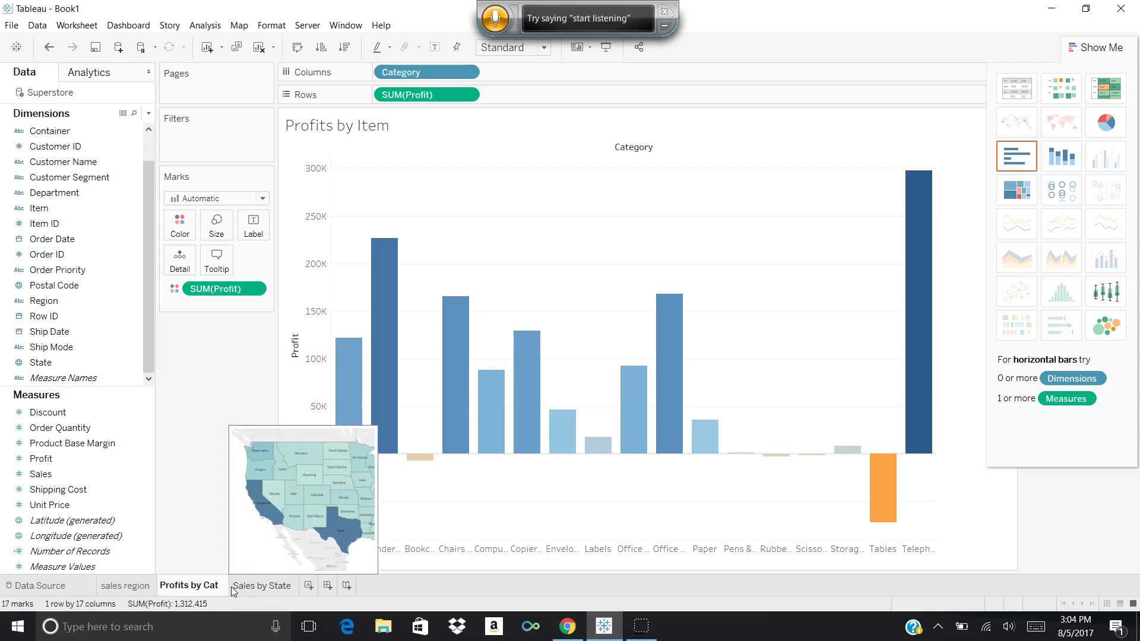
pyautogui.click(224, 380)
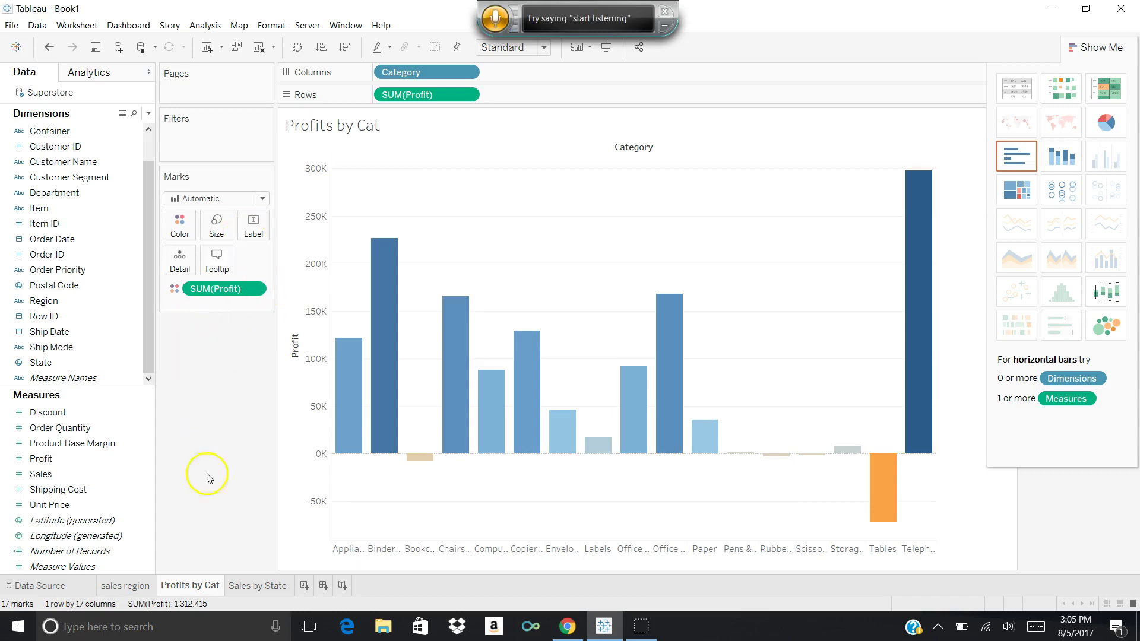
# - Check state sales values on the Sales by State map, then start a new dashboard
pyautogui.click(259, 587)
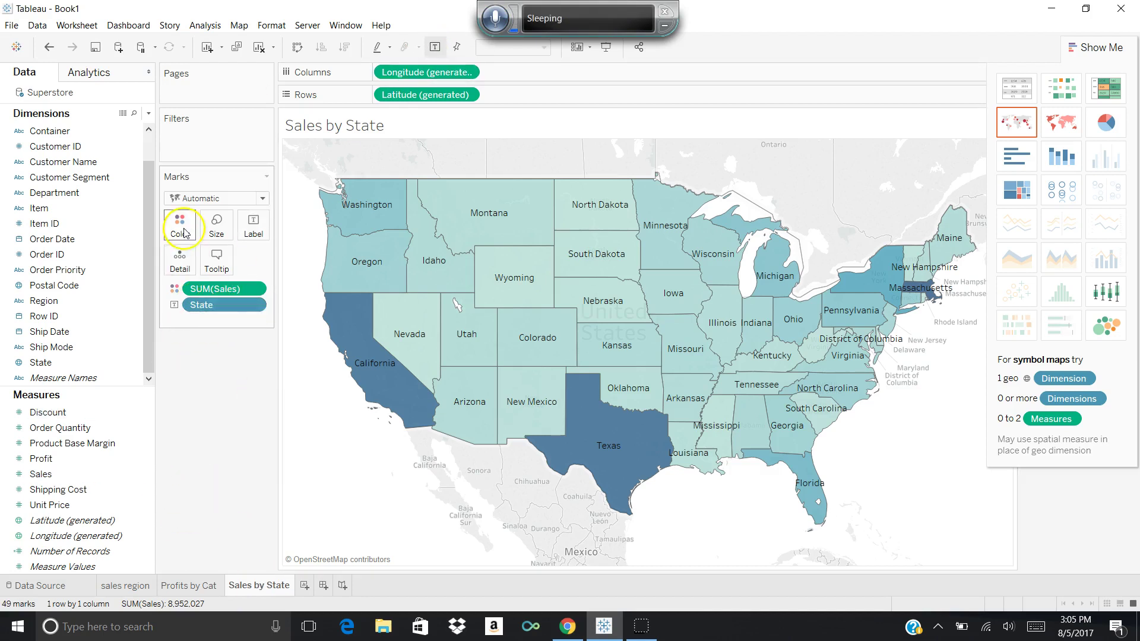
pyautogui.moveTo(556, 374)
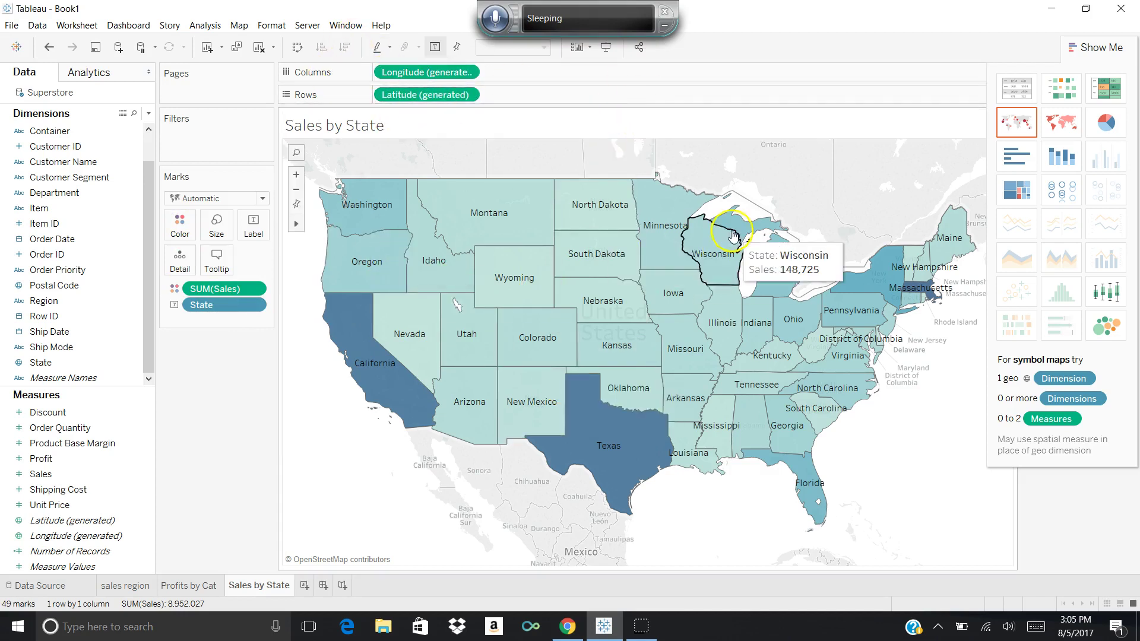
pyautogui.moveTo(736, 292)
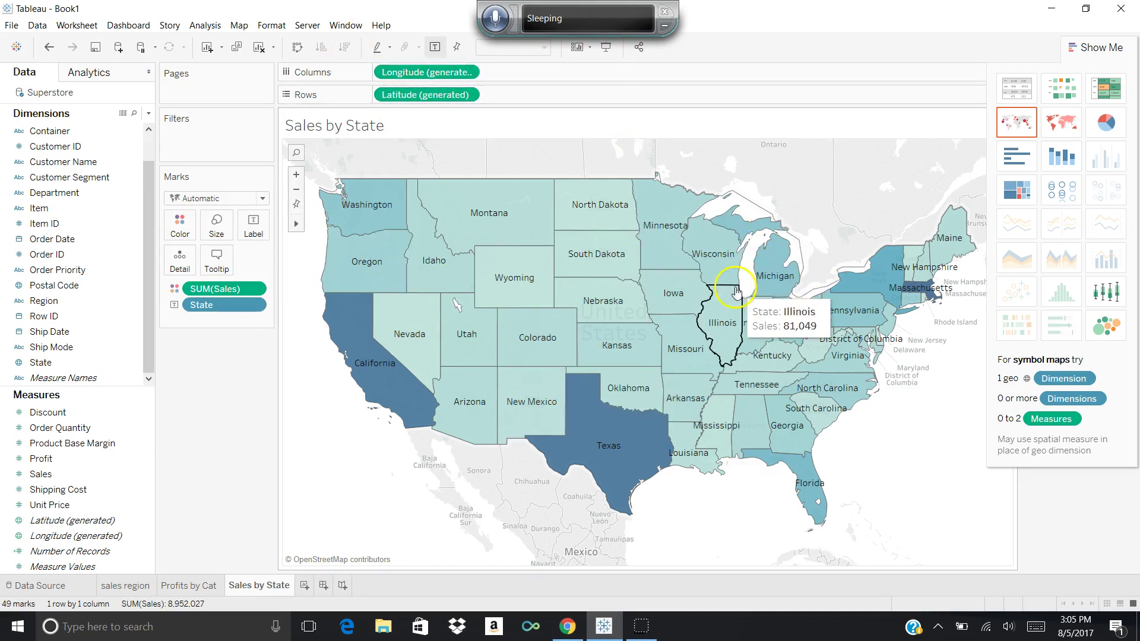
pyautogui.click(324, 588)
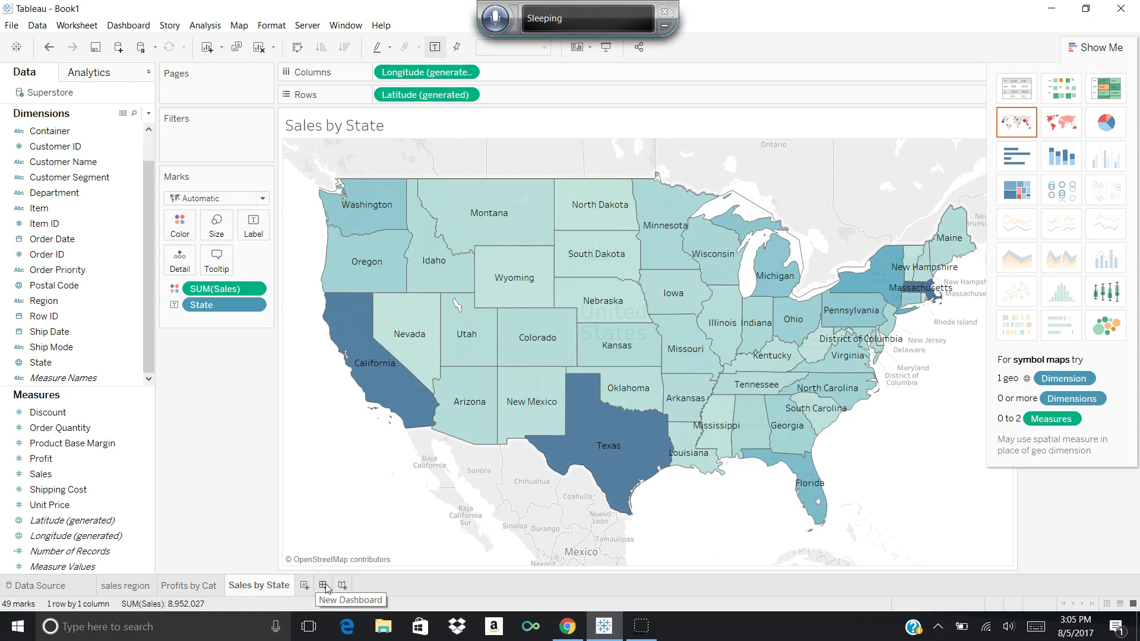
# - Add sales region to Dashboard 1, Profits by Cat above it, and Sales by State to its left
pyautogui.click(323, 587)
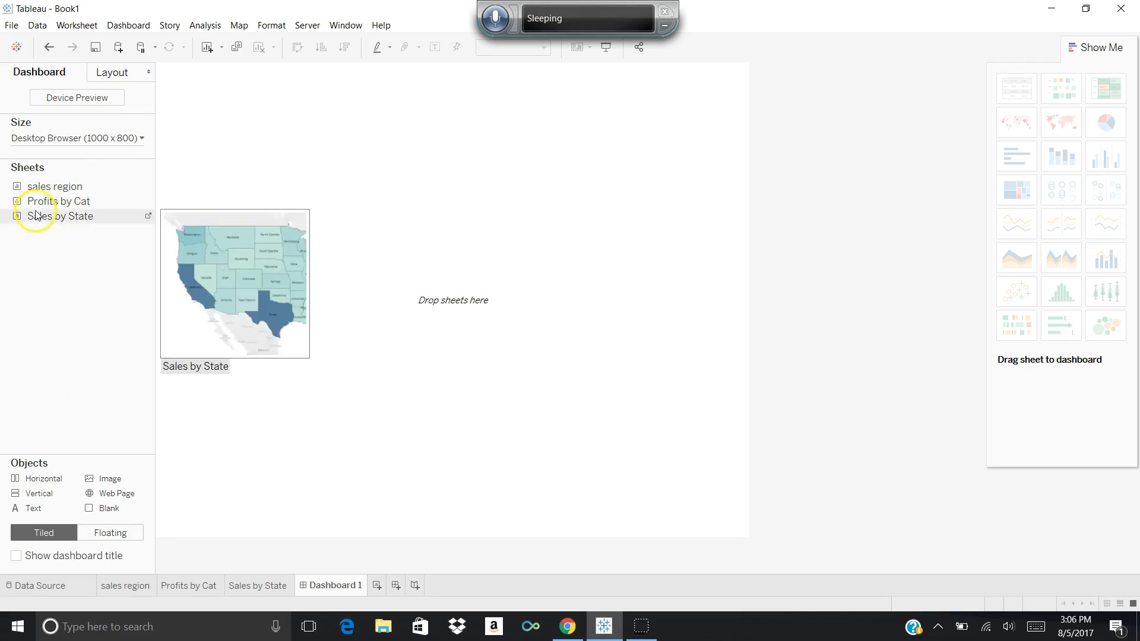
pyautogui.moveTo(53, 186); pyautogui.dragTo(267, 165)
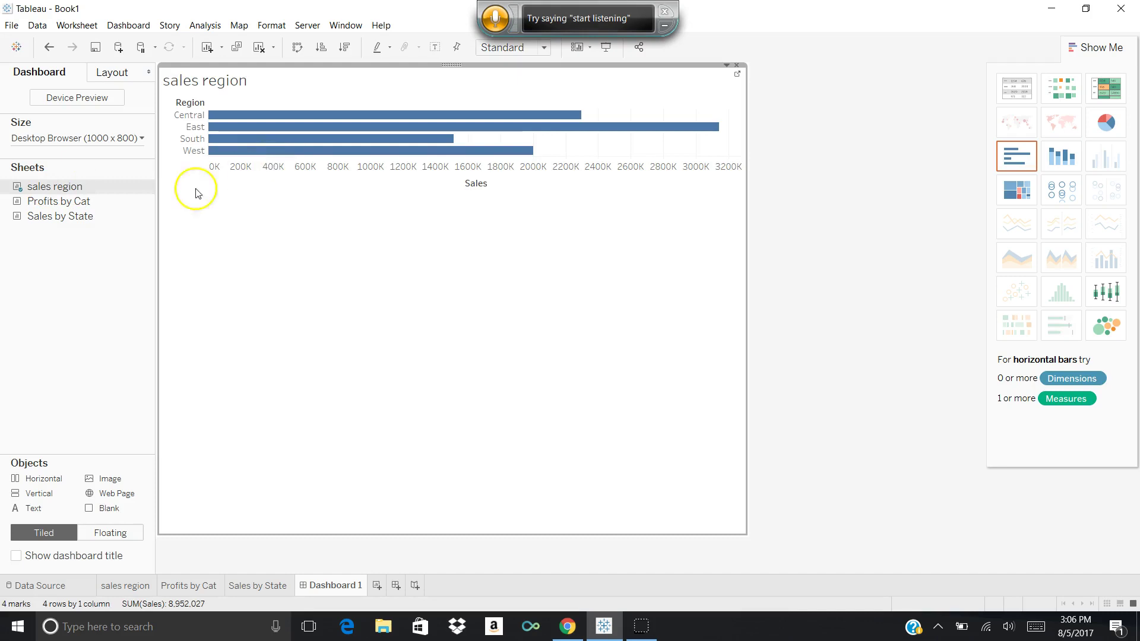
pyautogui.moveTo(79, 208); pyautogui.dragTo(446, 233)
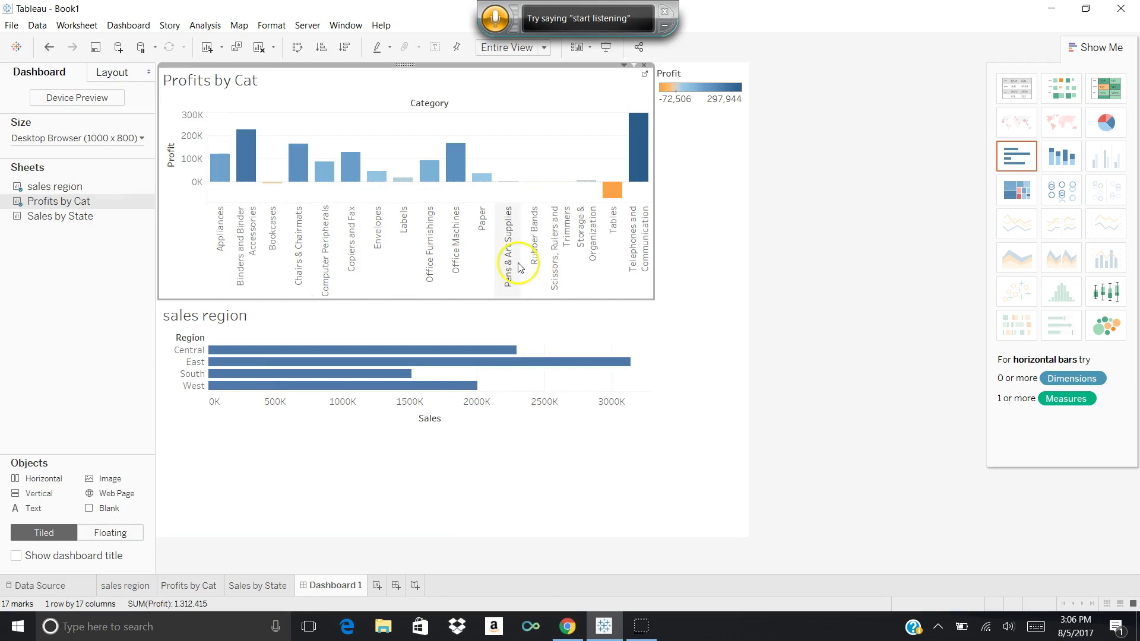
pyautogui.moveTo(84, 224); pyautogui.dragTo(279, 466)
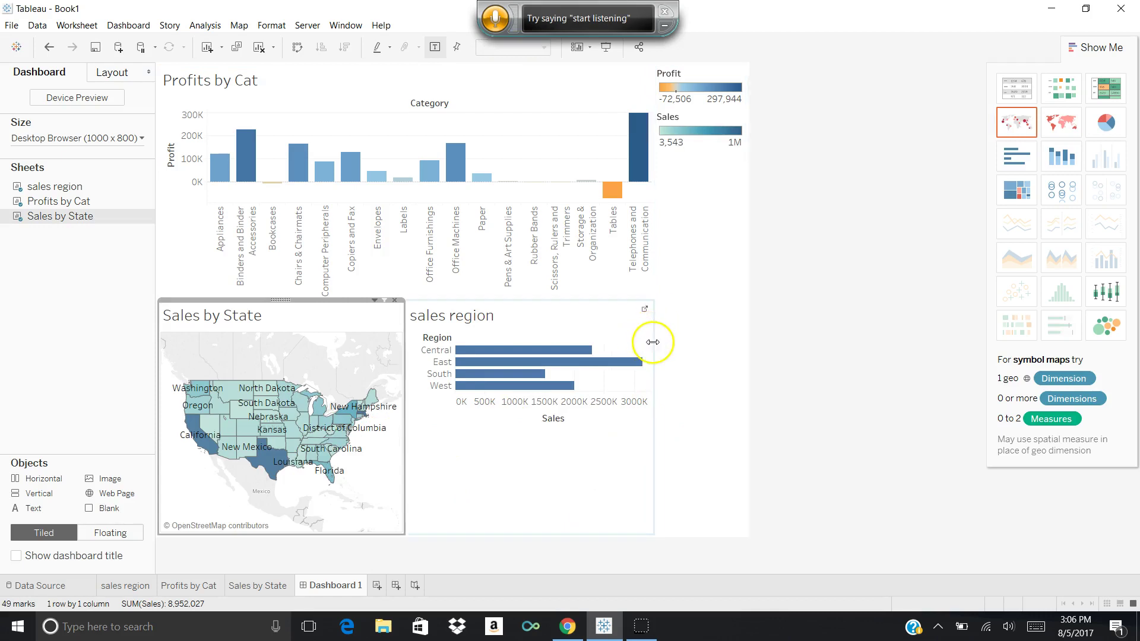
# - Widen sales region to the dashboard's right edge and readjust the divider below Profits by Cat
pyautogui.click(653, 342)
pyautogui.moveTo(653, 342); pyautogui.dragTo(734, 349)
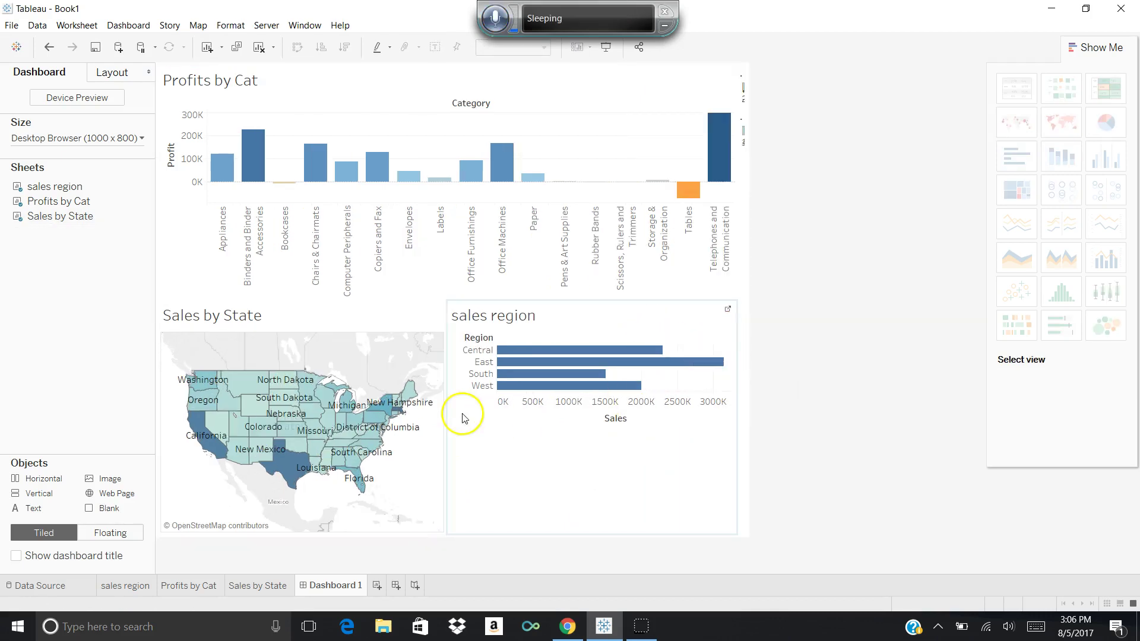
pyautogui.click(400, 419)
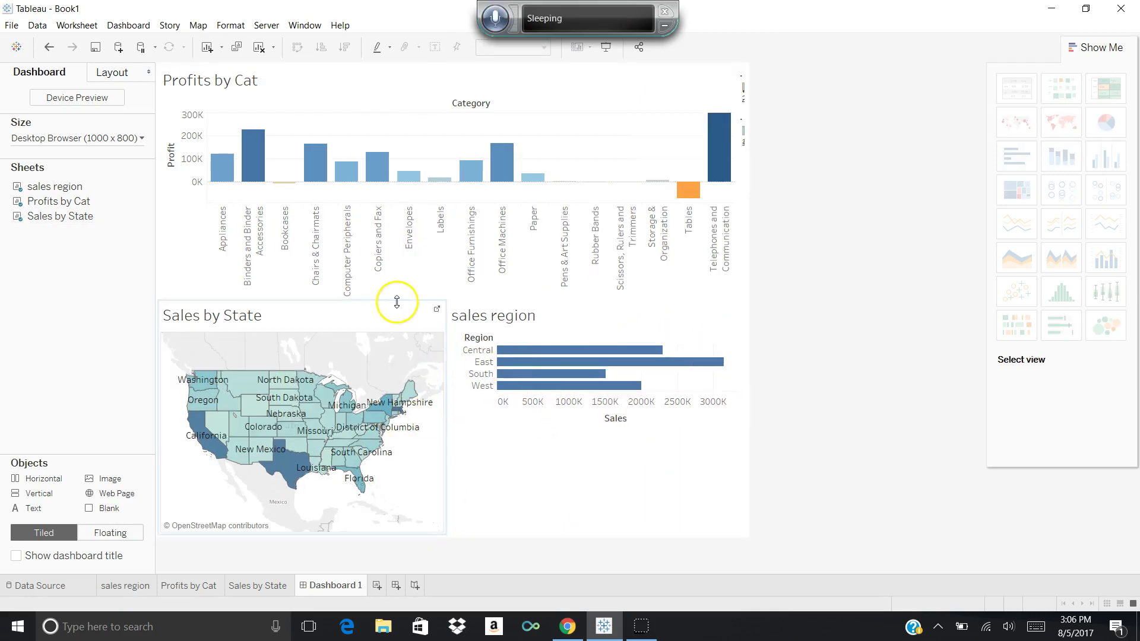
pyautogui.moveTo(395, 301); pyautogui.dragTo(382, 495)
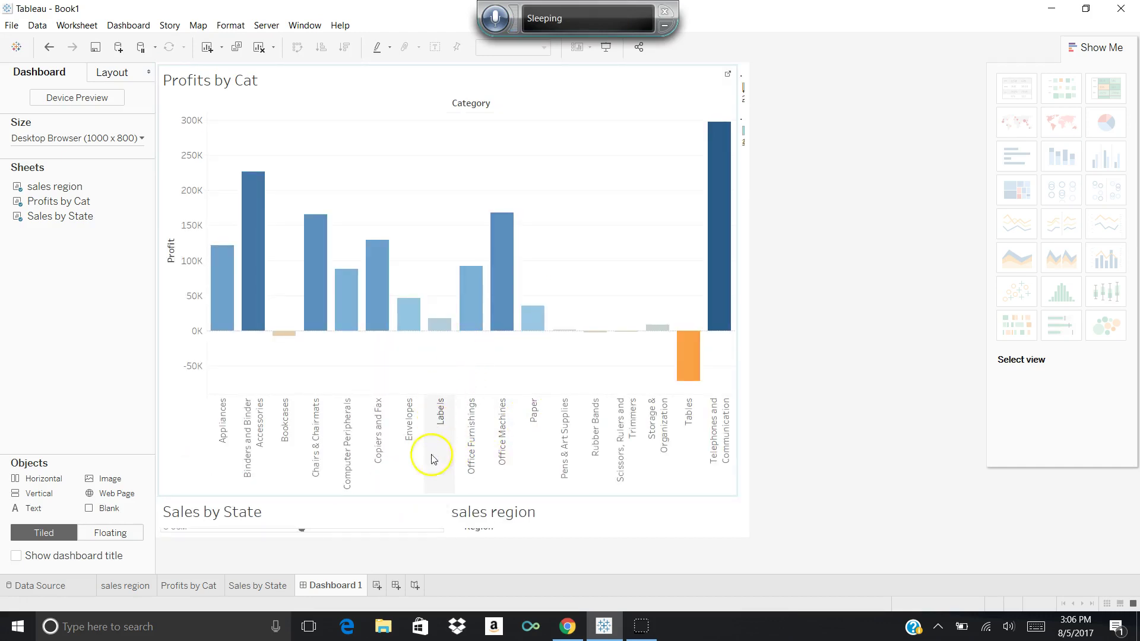
pyautogui.moveTo(425, 491); pyautogui.dragTo(465, 299)
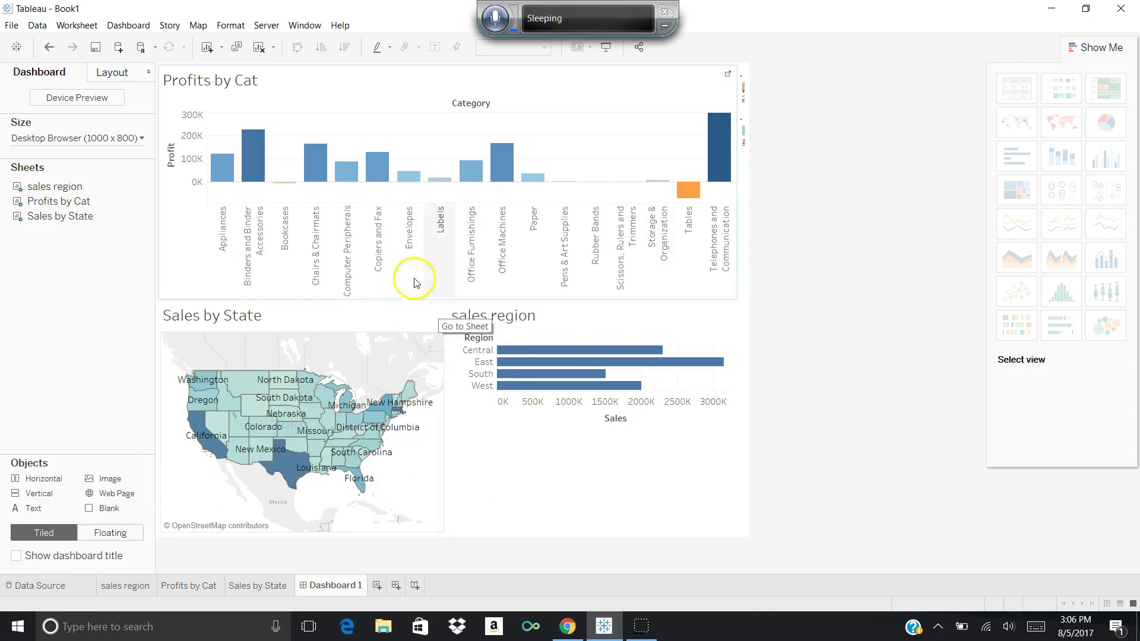
pyautogui.moveTo(531, 174)
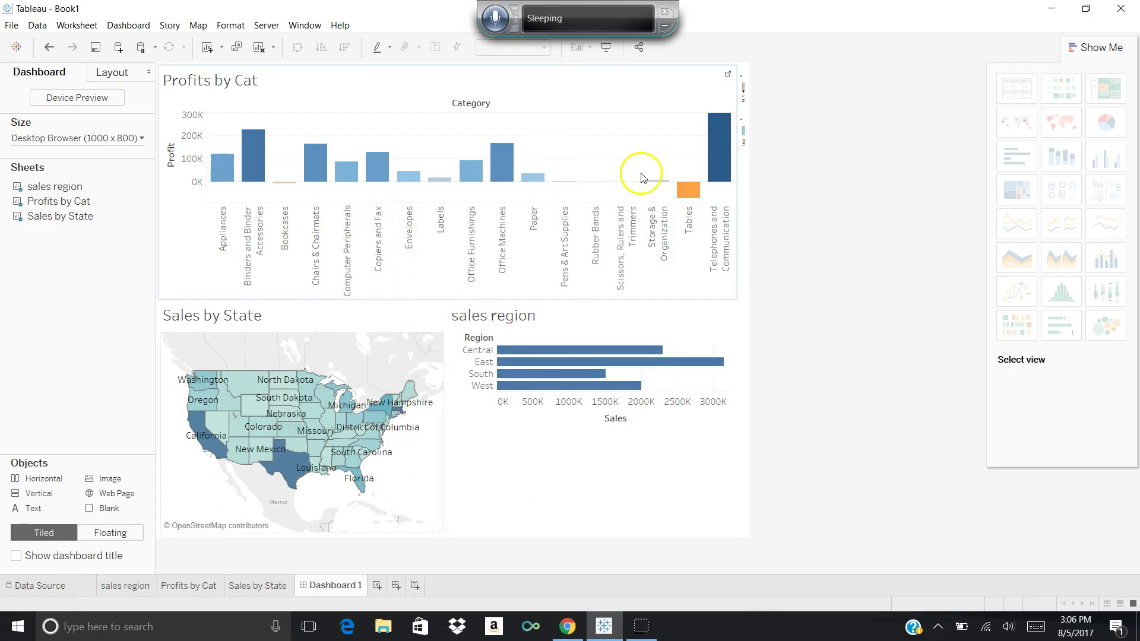